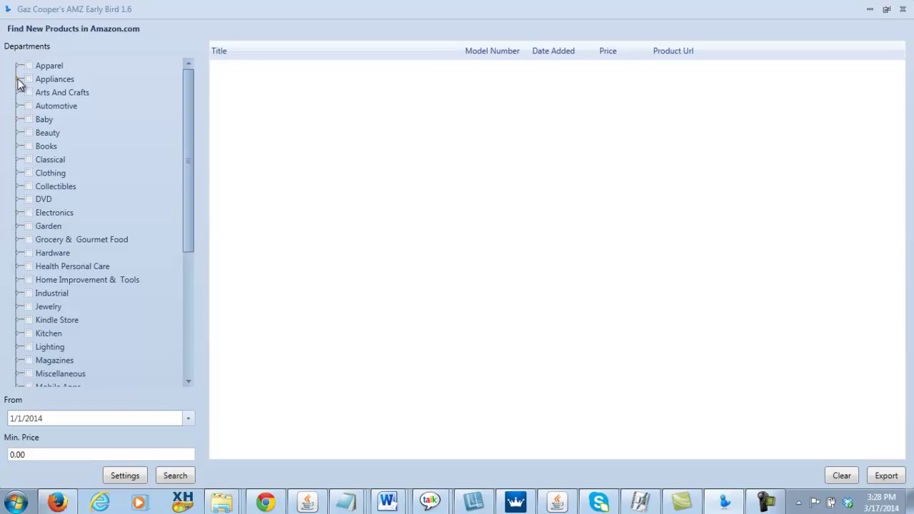
Expand Appliances > Categories > Microwave Ovens and check Compact and Countertop Microwave Ovens.
click(19, 80)
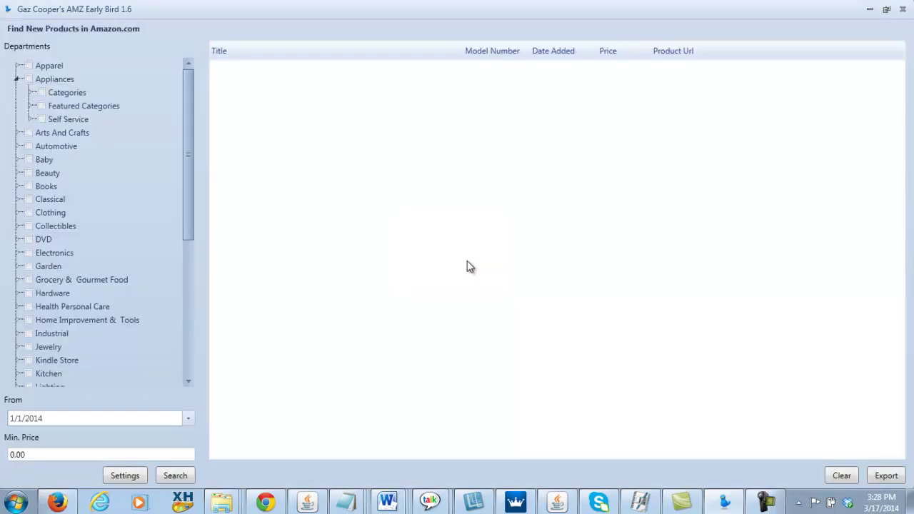
click(31, 92)
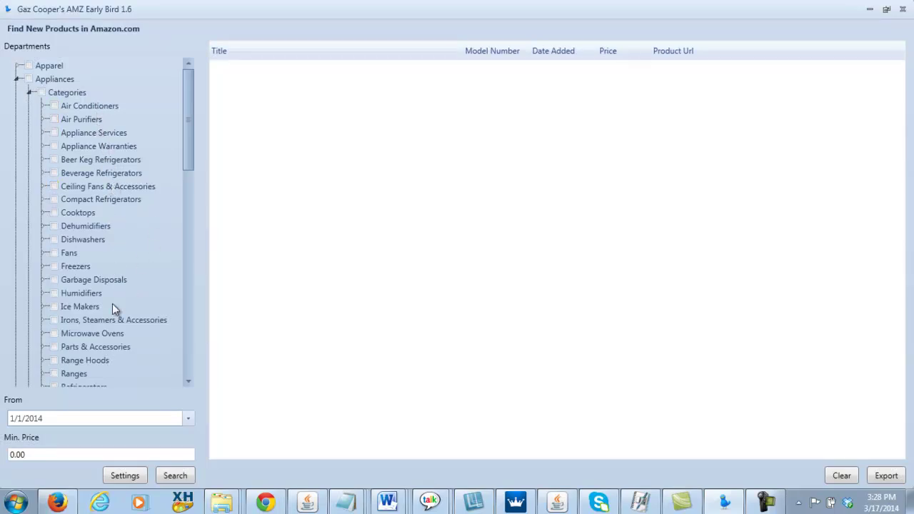
click(43, 332)
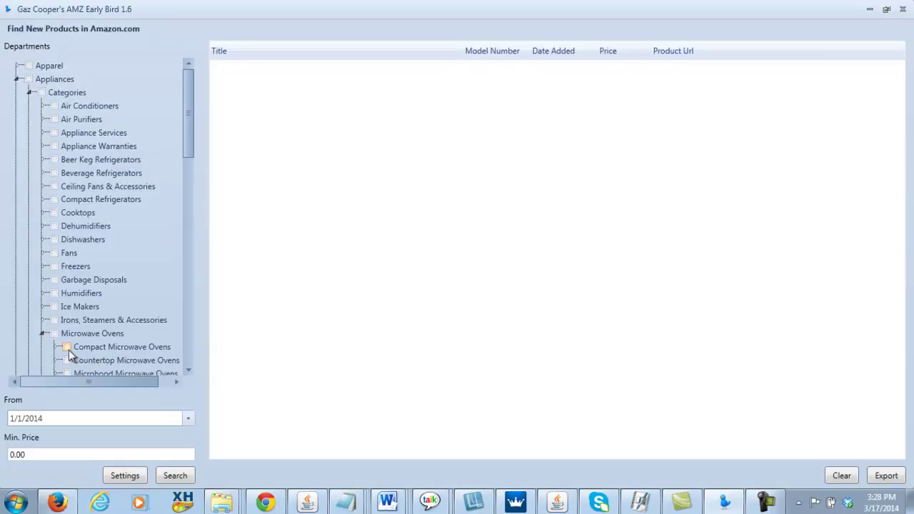
drag(189, 132, 190, 174)
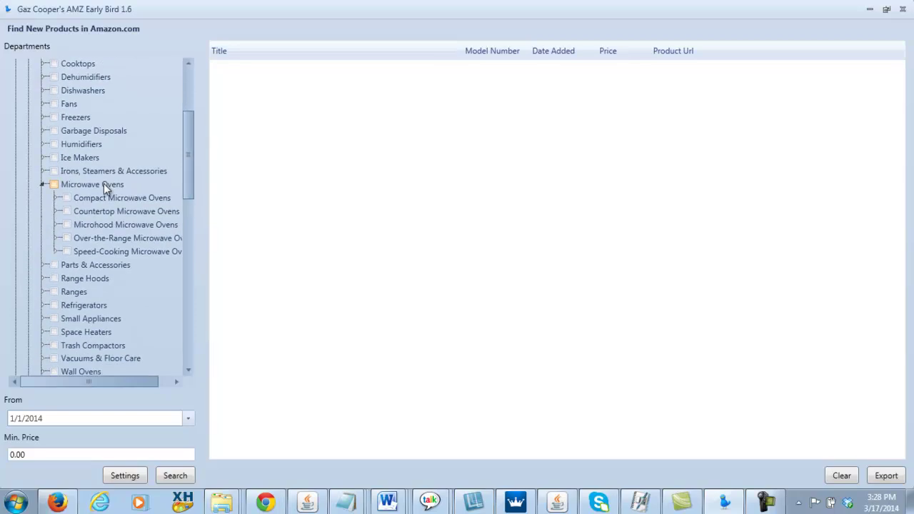
click(67, 211)
Move the From date forward two months and pick March 19, 2014.
click(189, 420)
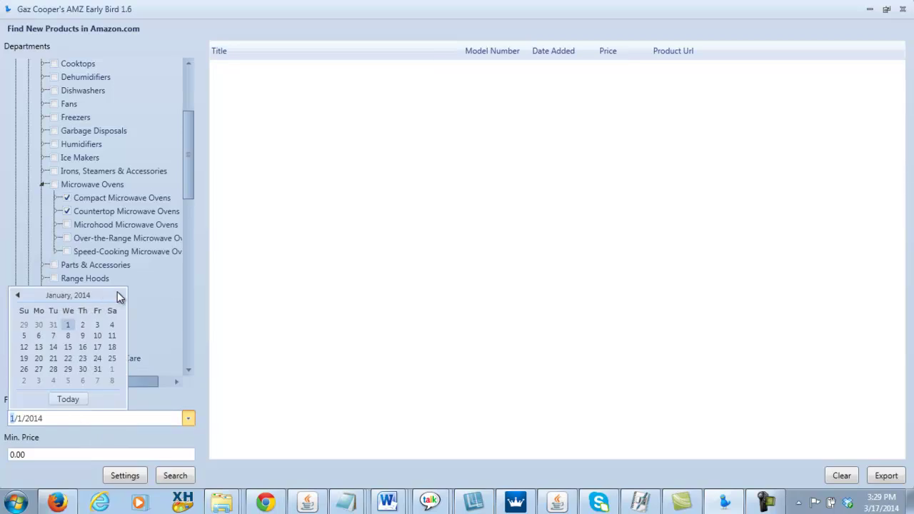
key(Escape)
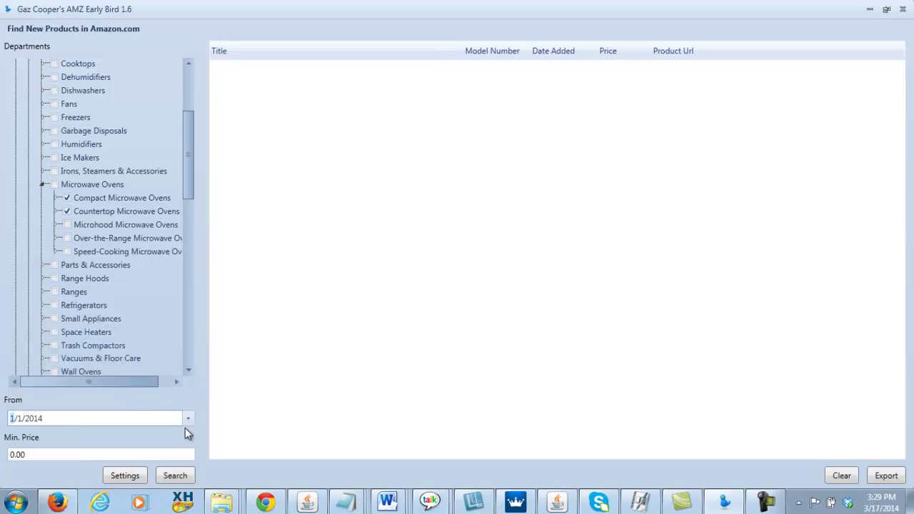
click(188, 421)
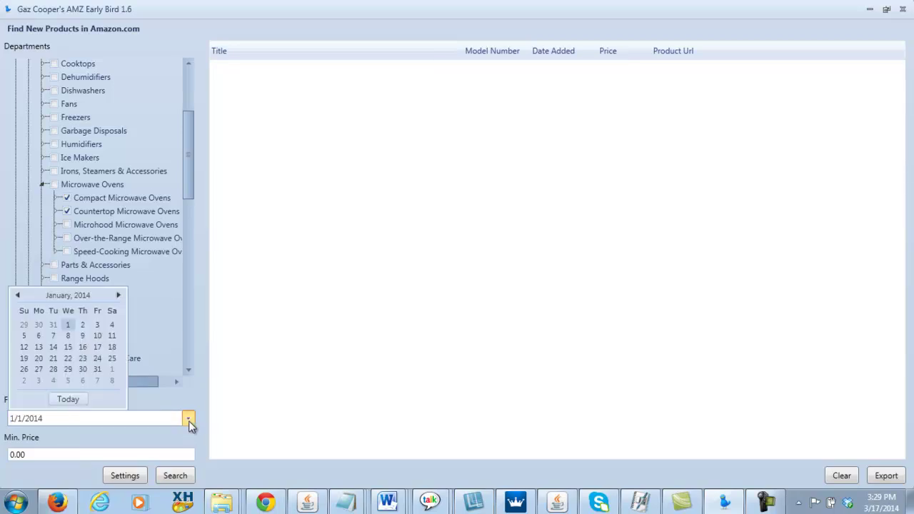
click(118, 295)
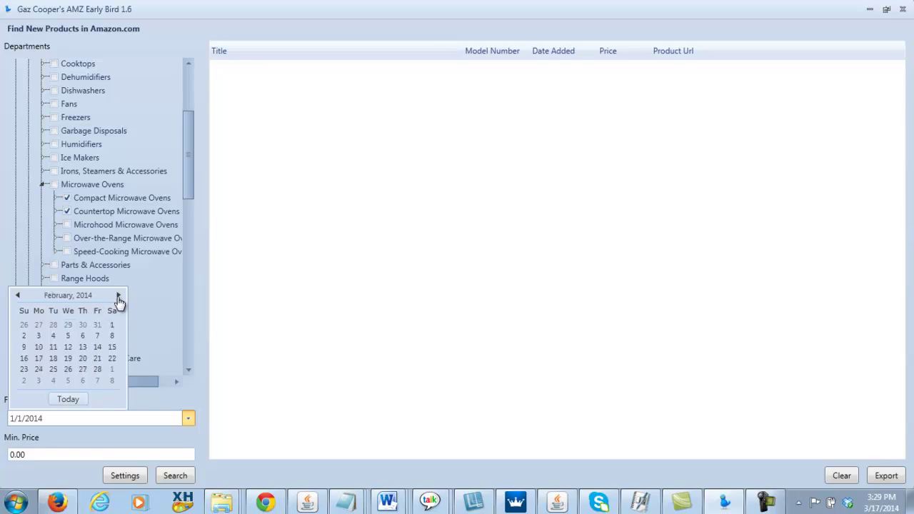
click(119, 295)
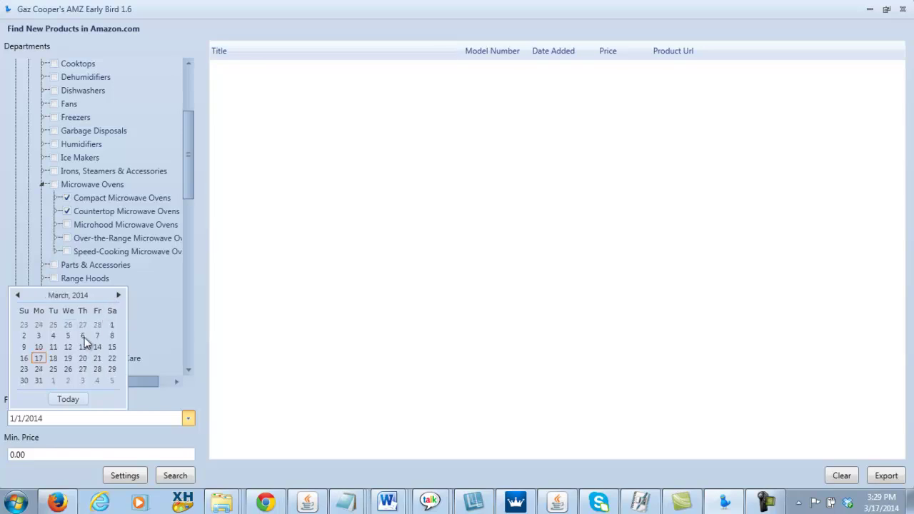
click(72, 358)
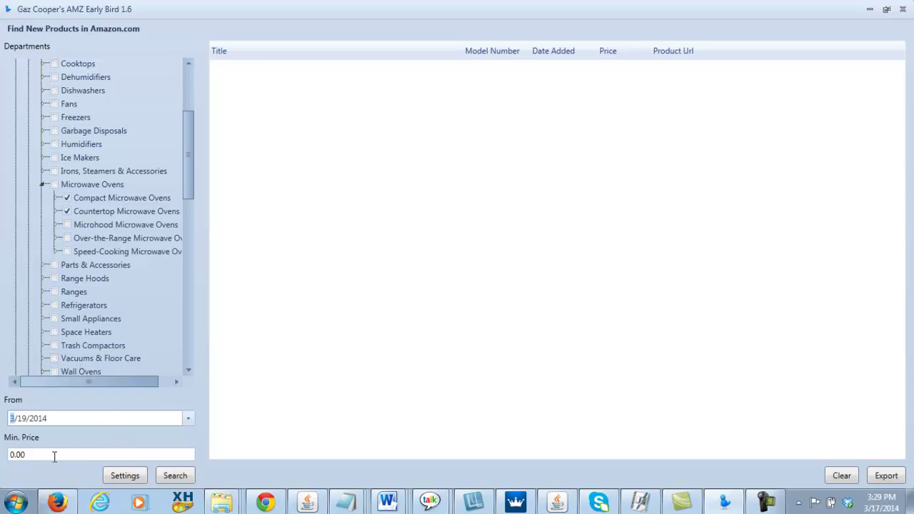
Run the search, dismiss the BrowseNodeId error, and close the finished retrieval progress.
click(175, 476)
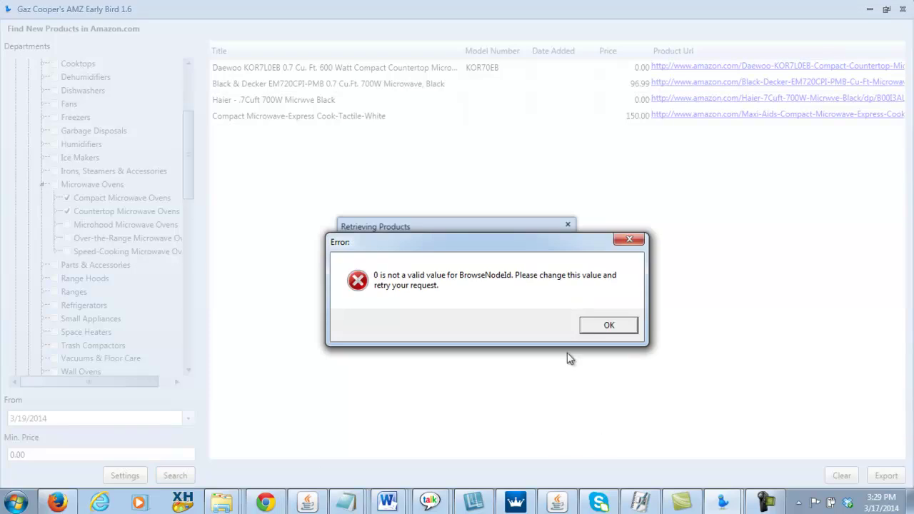
click(607, 324)
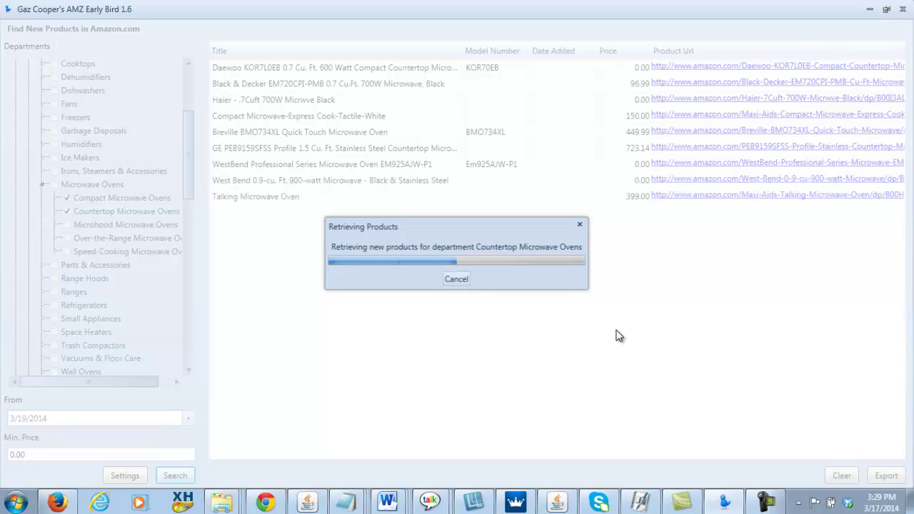
click(456, 279)
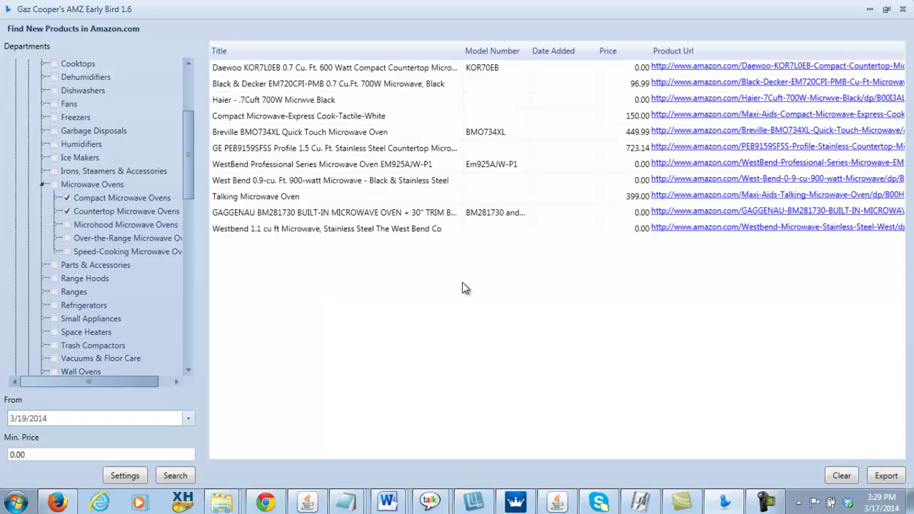
Open the Talking Microwave Oven Amazon page, copy its title, and enter google as the address.
click(741, 198)
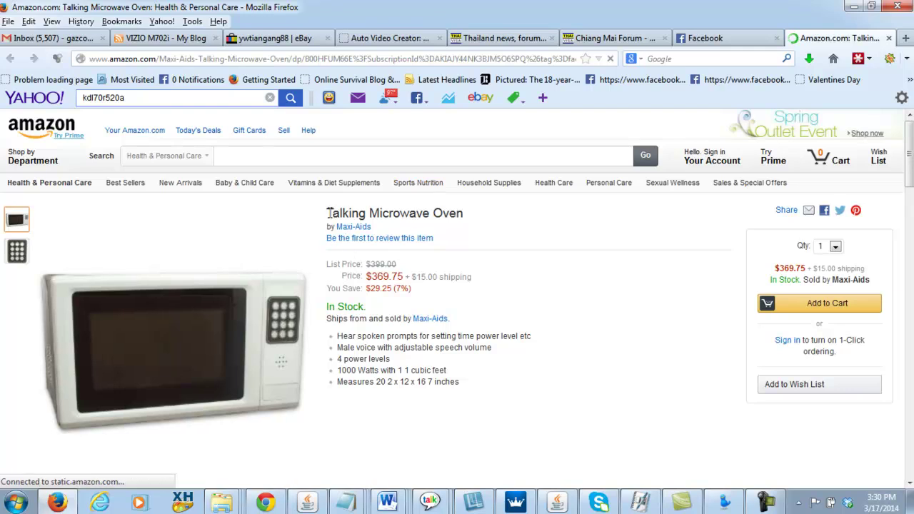
drag(327, 214, 464, 218)
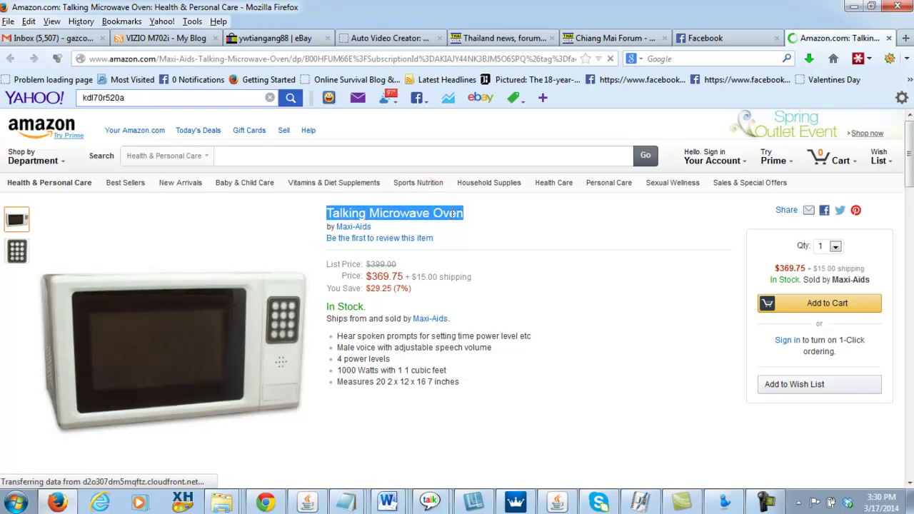
right_click(454, 216)
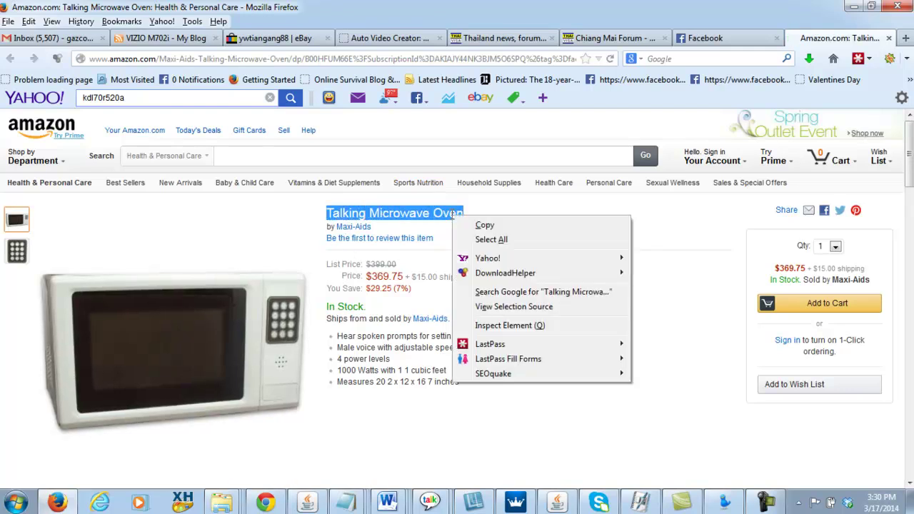
click(486, 226)
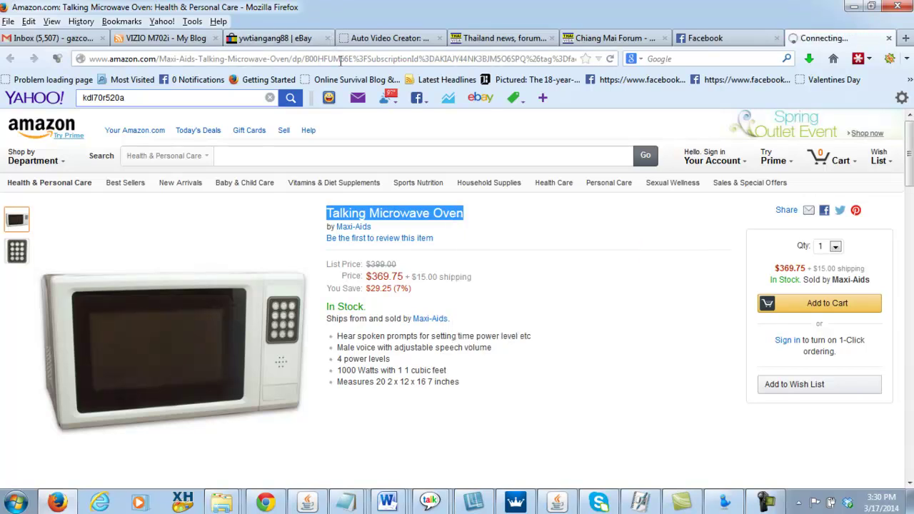
click(340, 60)
text(google)
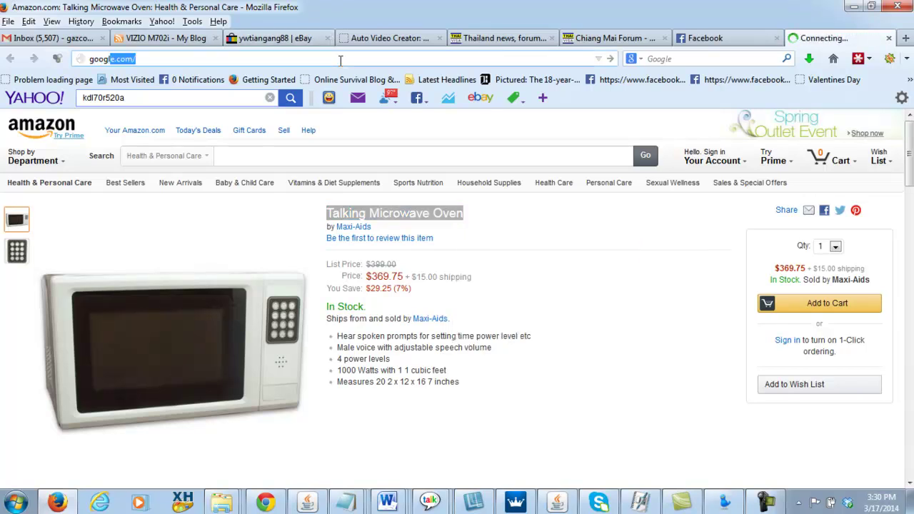
Search Google for the pasted 'Talking Microwave Oven' title, scroll the results, and reload.
click(326, 69)
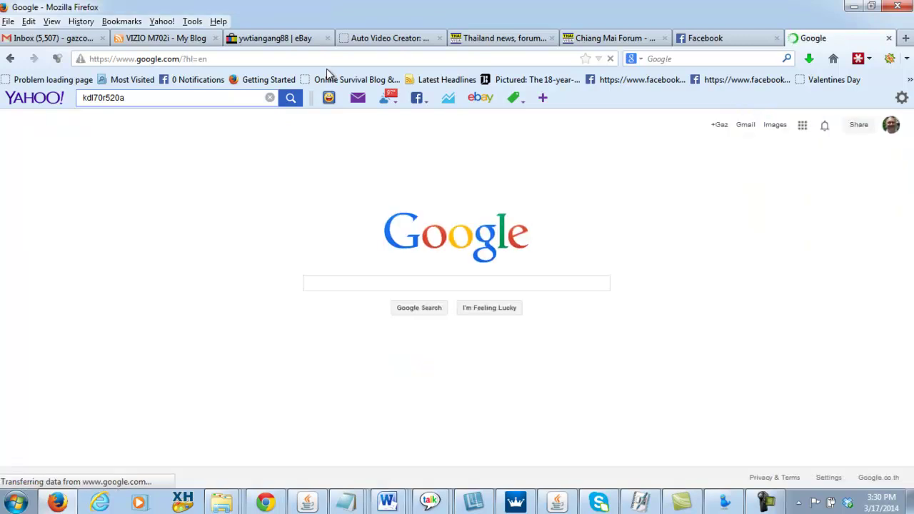
right_click(319, 281)
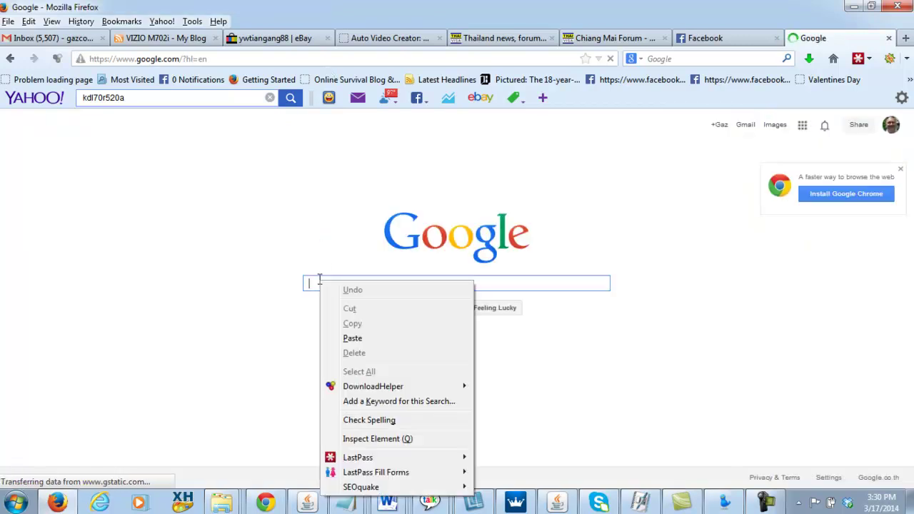
click(352, 339)
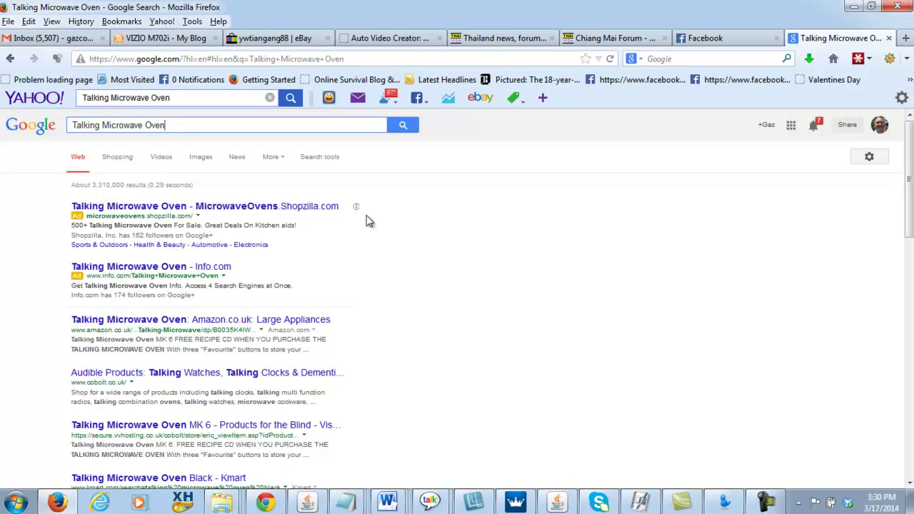
scroll(908, 200, down, 2)
mouse_move(908, 203)
mouse_down()
mouse_move(908, 405)
mouse_move(909, 122)
mouse_up()
key(F5)
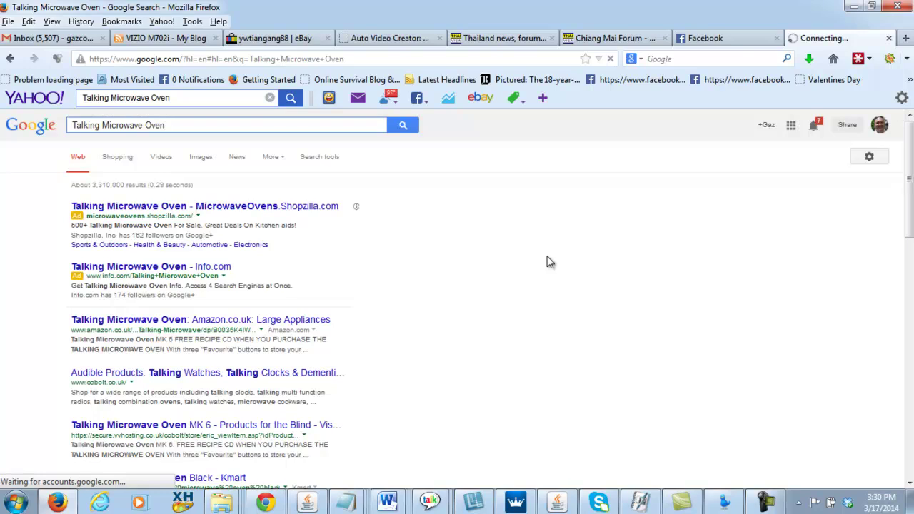